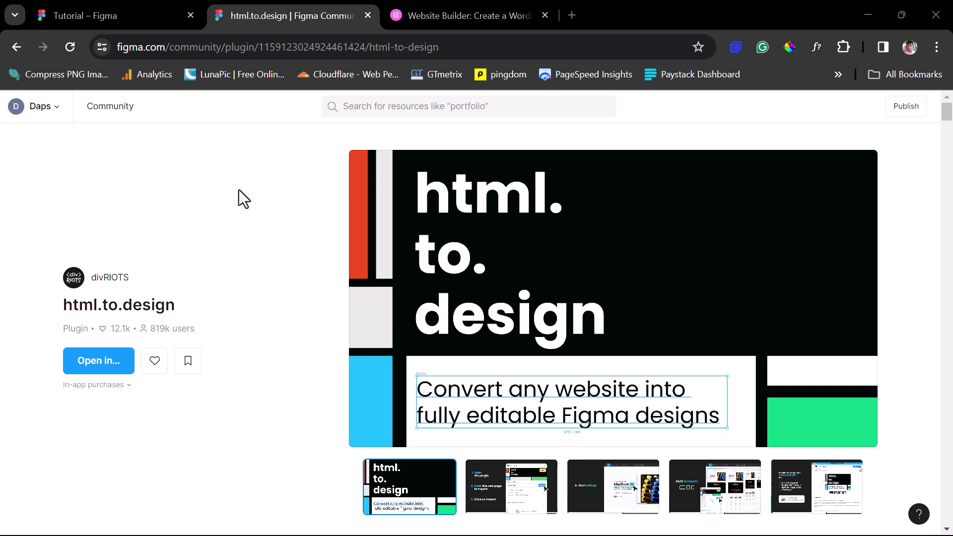
# Step: Read down through the html.to.design plugin page on Figma Community
pyautogui.scroll(-1, 238, 190)
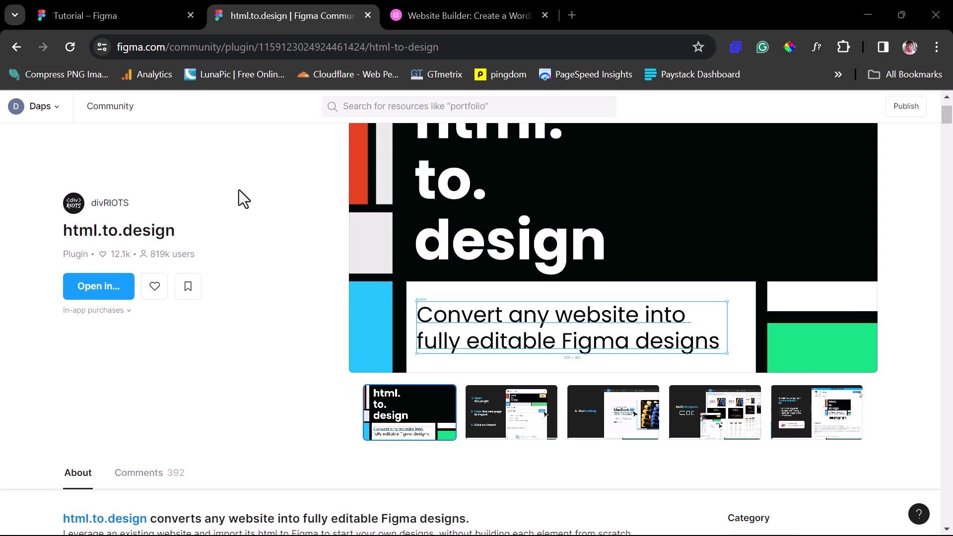
pyautogui.scroll(-3, 239, 190)
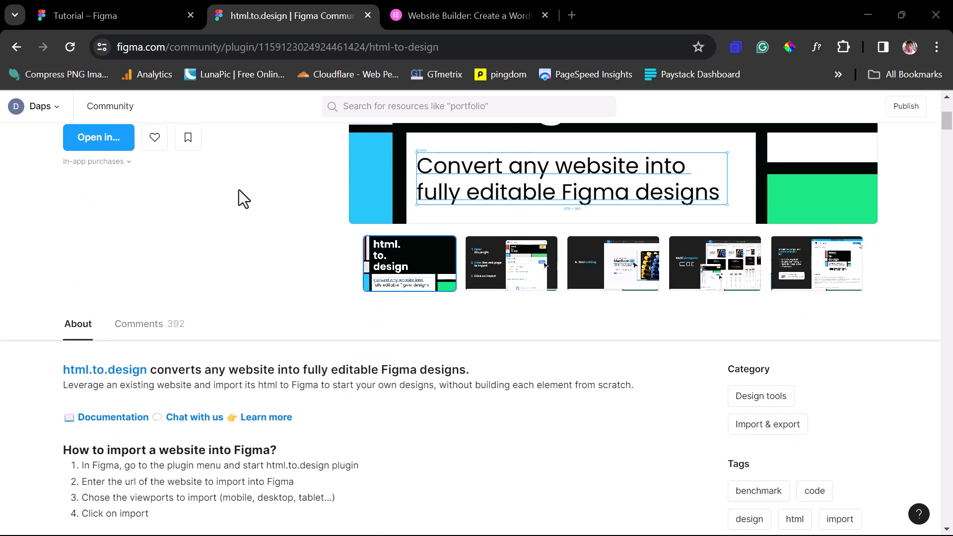
pyautogui.scroll(1, 239, 190)
pyautogui.scroll(-6, 239, 190)
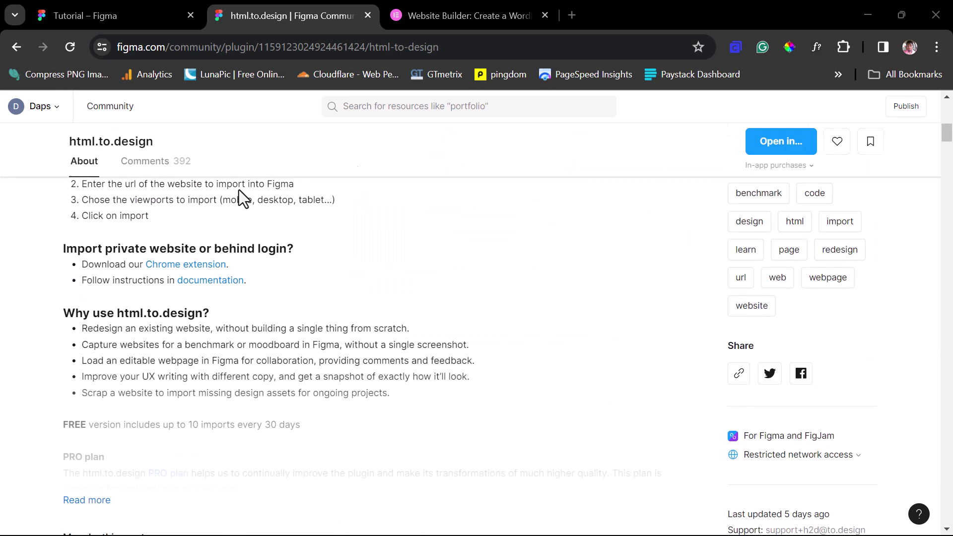
pyautogui.scroll(-6, 239, 190)
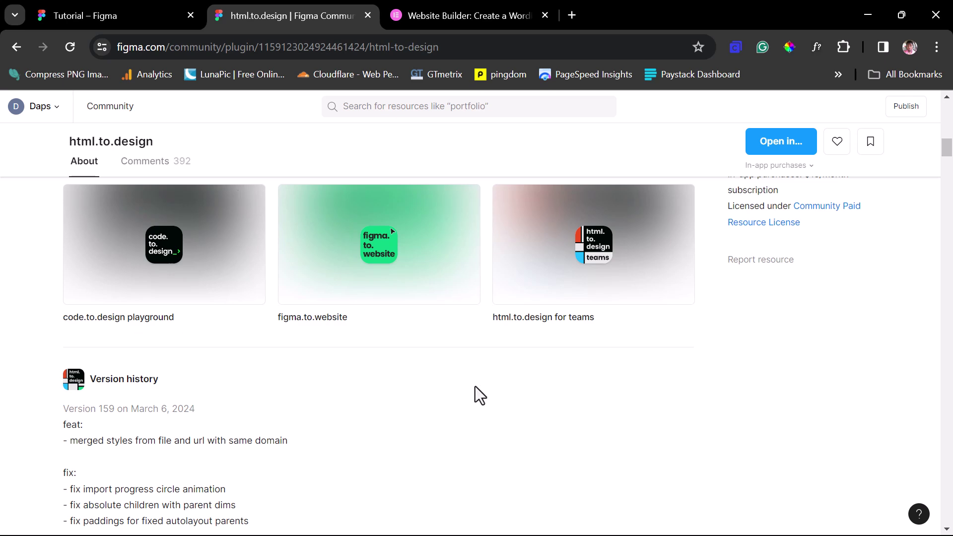
pyautogui.scroll(10, 475, 386)
pyautogui.scroll(5, 475, 387)
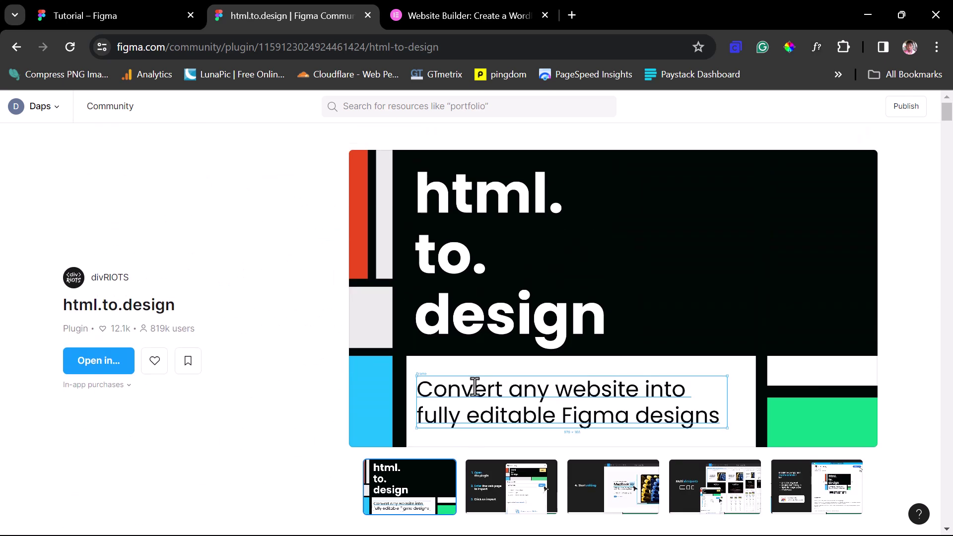
# Step: Return to the Tutorial file and run html.to.design from Manage plugins' Recents list
pyautogui.click(94, 15)
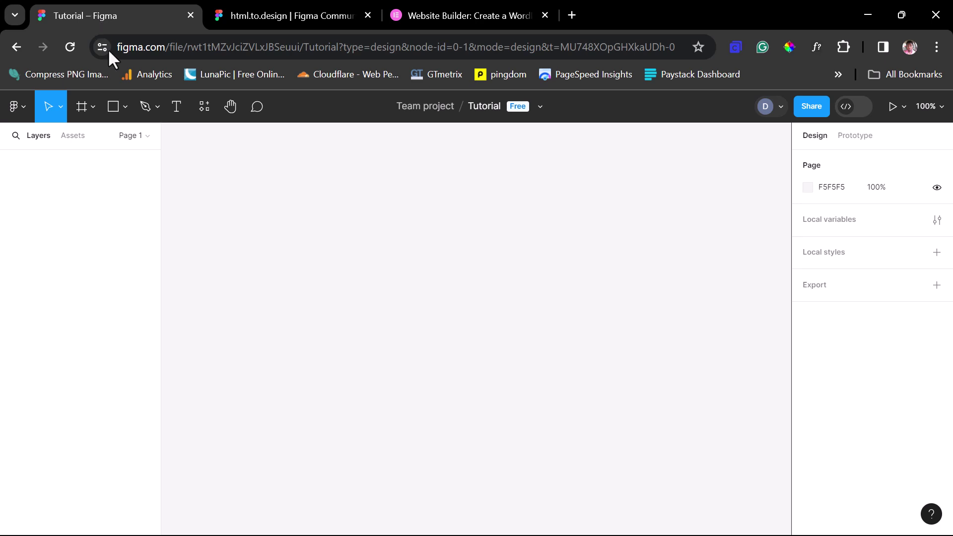
pyautogui.click(20, 106)
pyautogui.moveTo(75, 320)
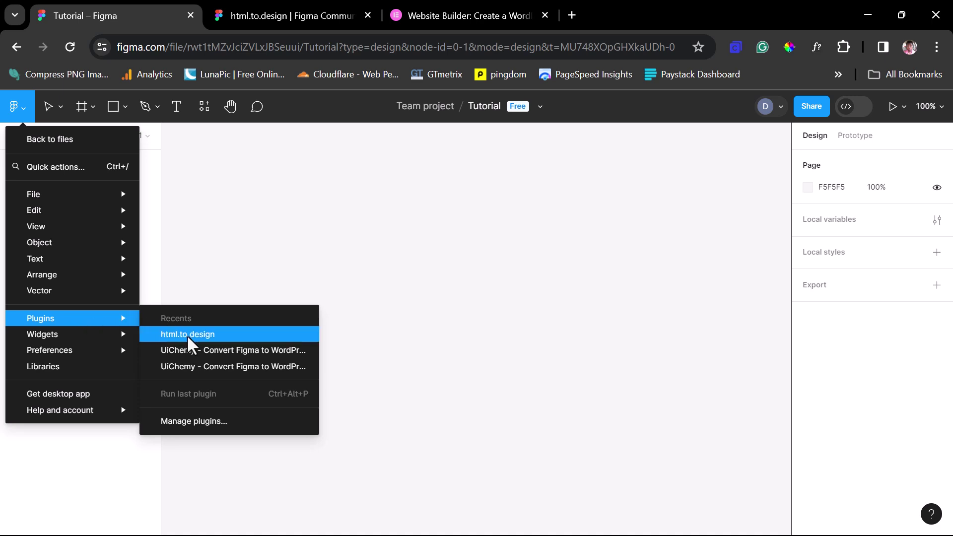
pyautogui.click(204, 422)
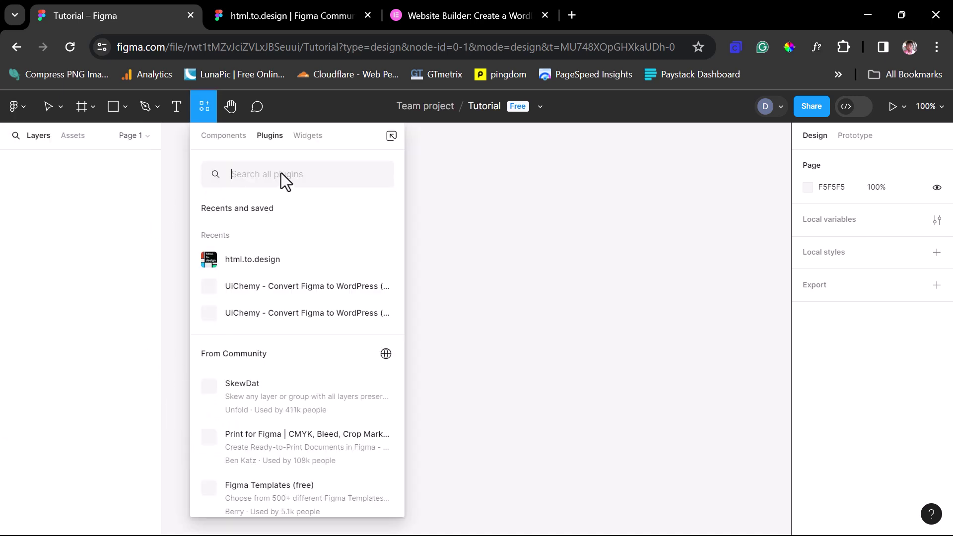
pyautogui.click(243, 259)
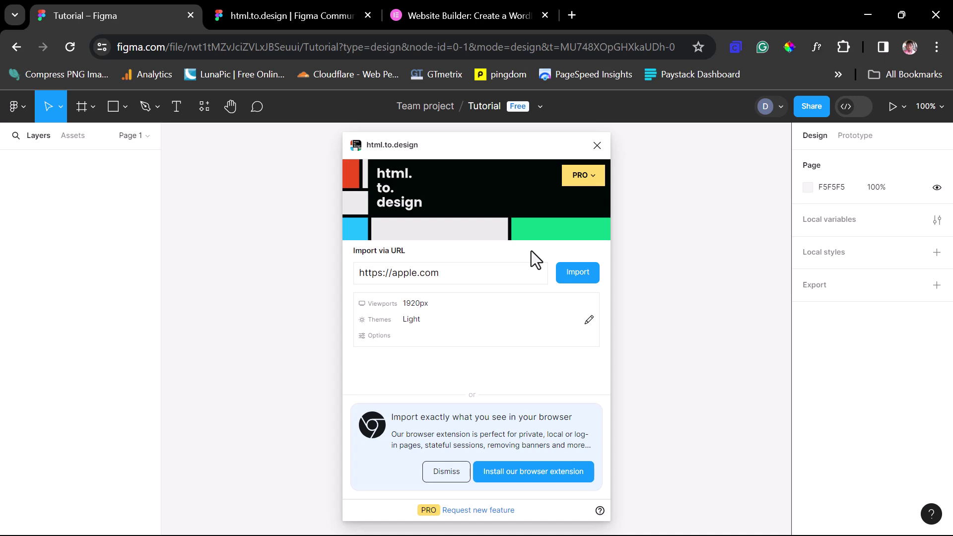
# Step: Change the 390 viewport to 400 and enable AutoLayout and Hyperlinks in the import settings
pyautogui.click(589, 321)
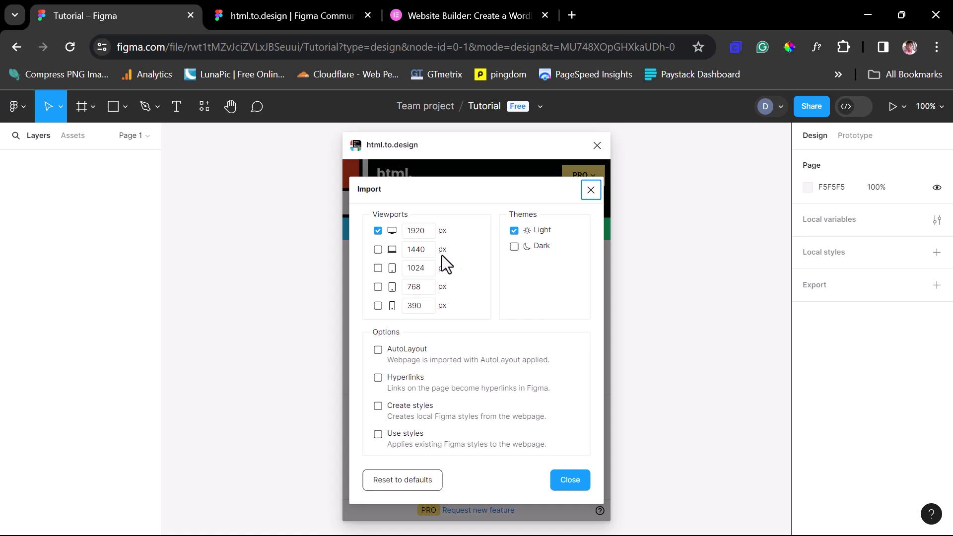
pyautogui.click(418, 306)
pyautogui.write('400')
pyautogui.click(377, 351)
pyautogui.click(378, 378)
pyautogui.click(513, 247)
pyautogui.click(556, 479)
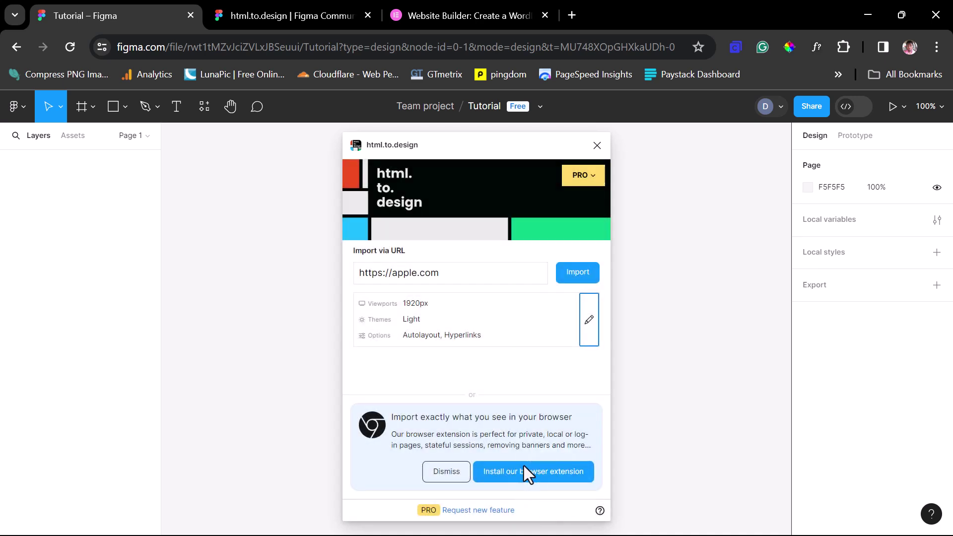
# Step: Copy the elementor.com address in Chrome and select the plugin's apple.com URL for replacement
pyautogui.click(422, 14)
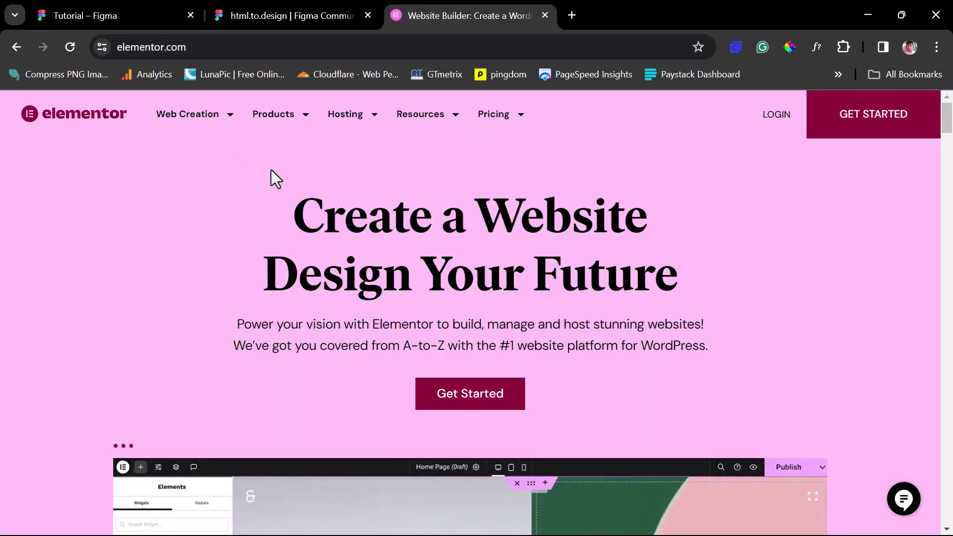
pyautogui.click(201, 47)
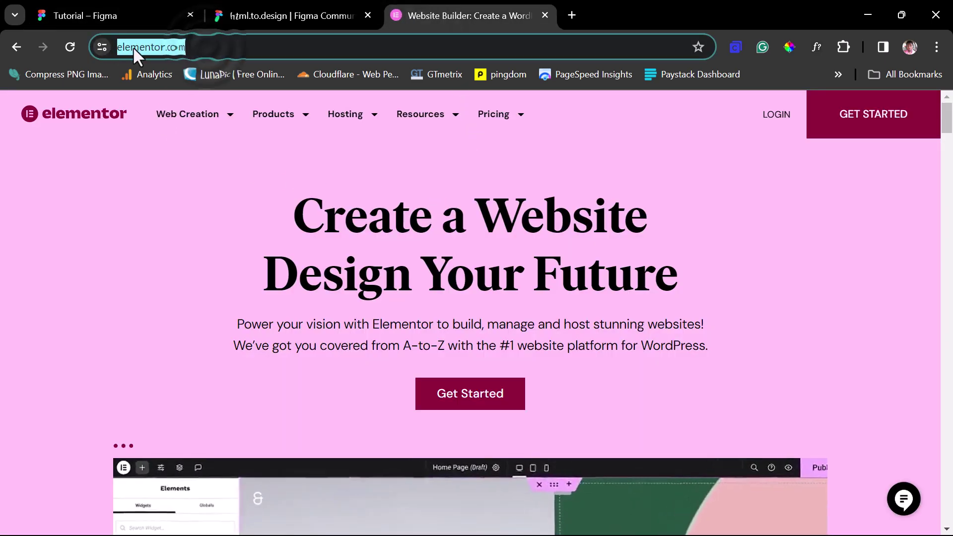
pyautogui.rightClick(133, 47)
pyautogui.click(175, 186)
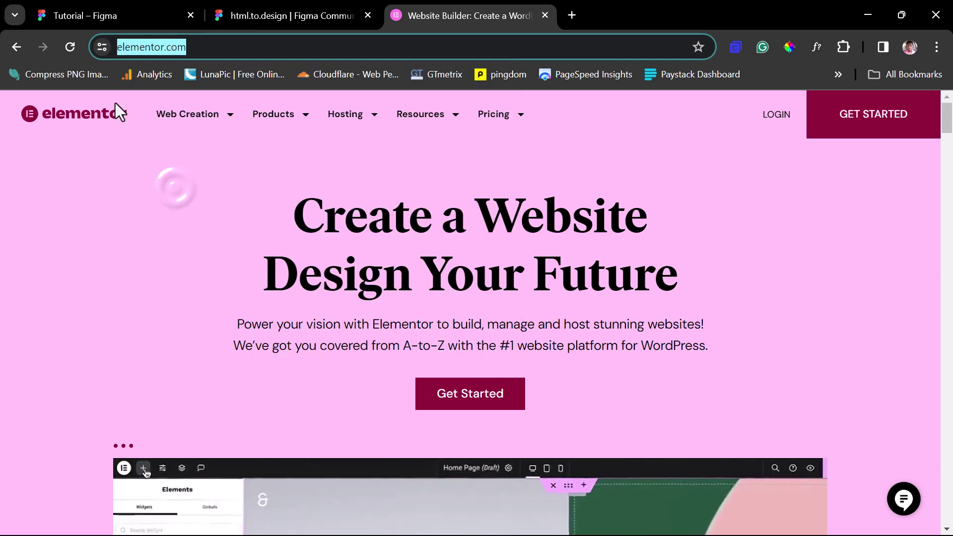
pyautogui.click(100, 14)
pyautogui.tripleClick(435, 272)
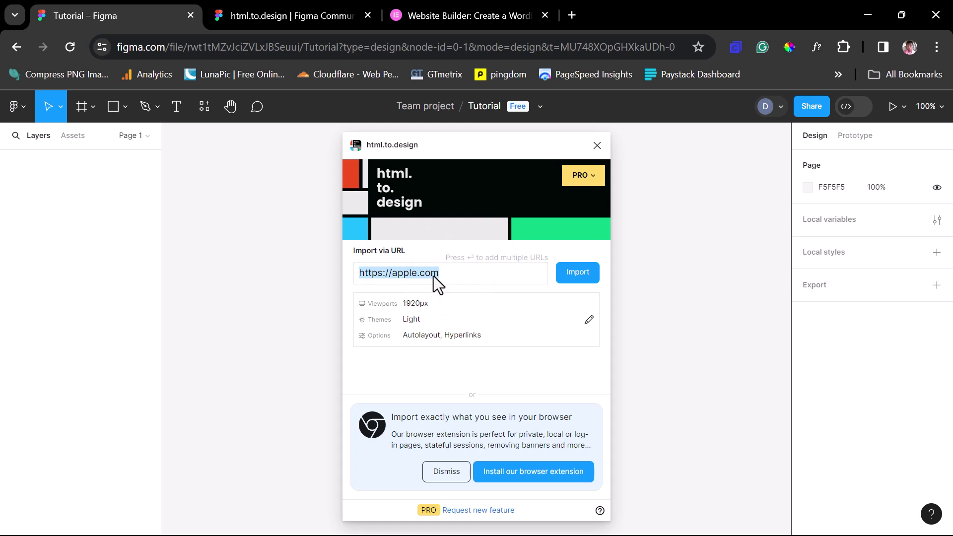
pyautogui.hotkey('ctrl', 'v')
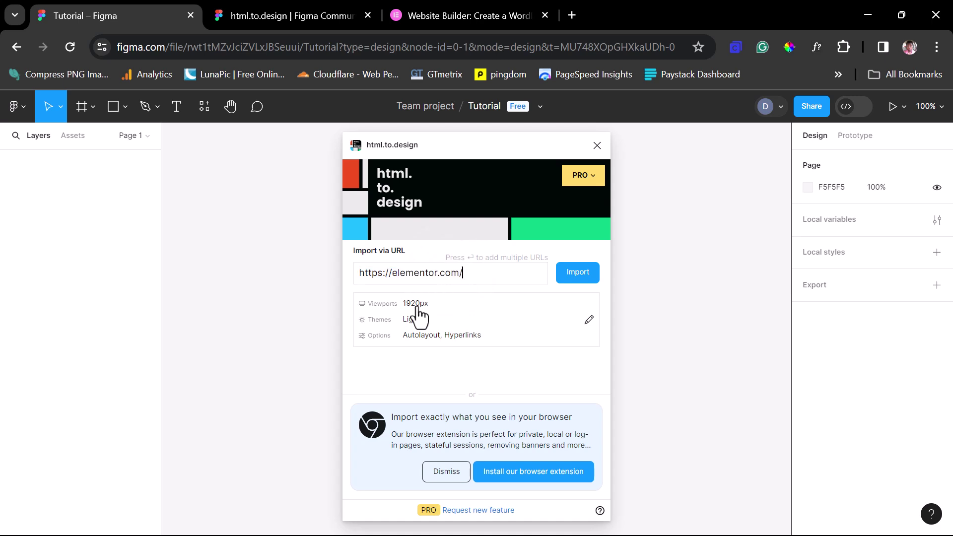
pyautogui.click(589, 321)
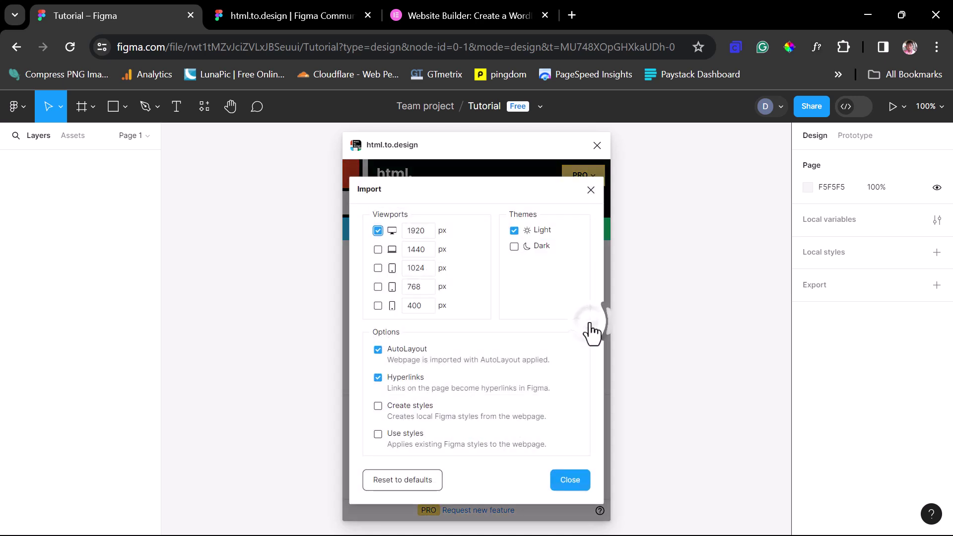
pyautogui.click(378, 250)
pyautogui.click(378, 231)
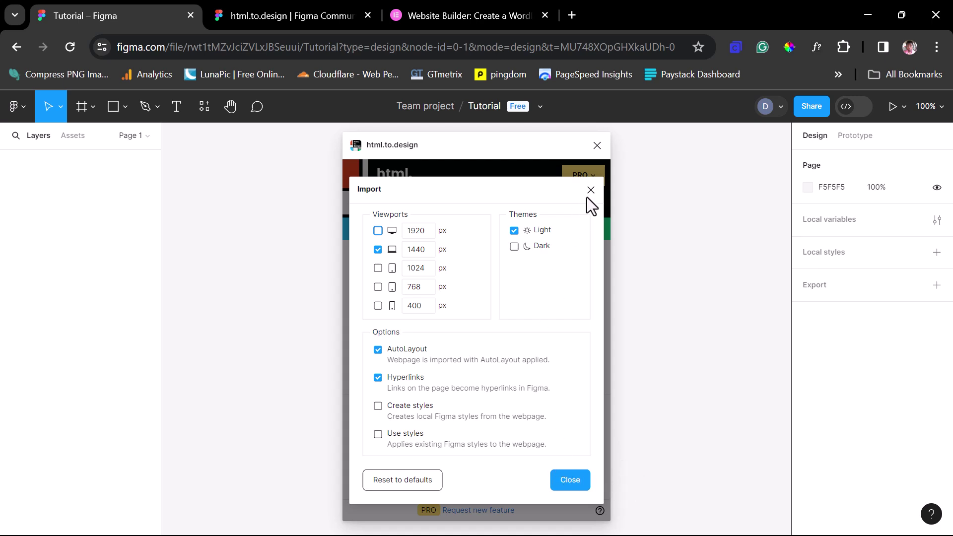
pyautogui.click(569, 479)
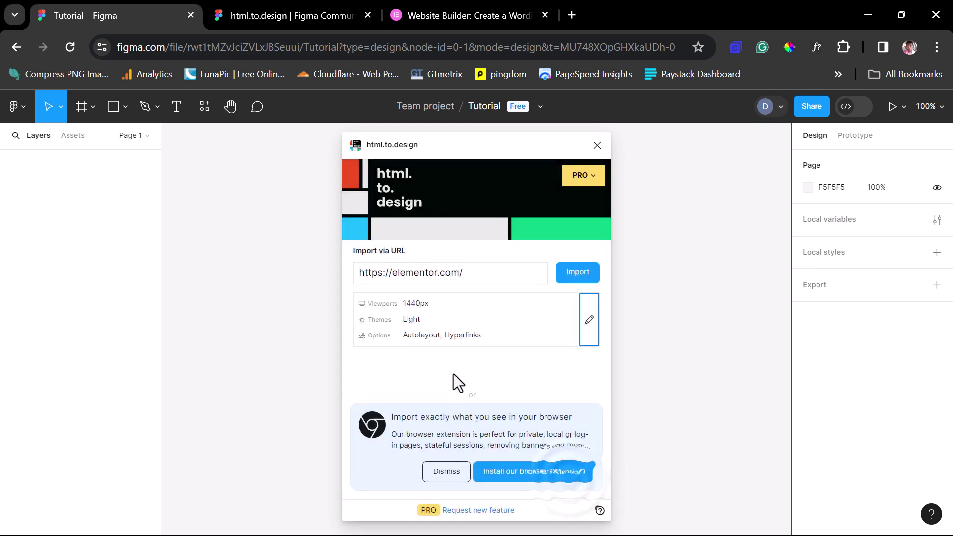
# Step: Import the elementor.com homepage as a 1440w Light frame into the Tutorial file
pyautogui.click(575, 269)
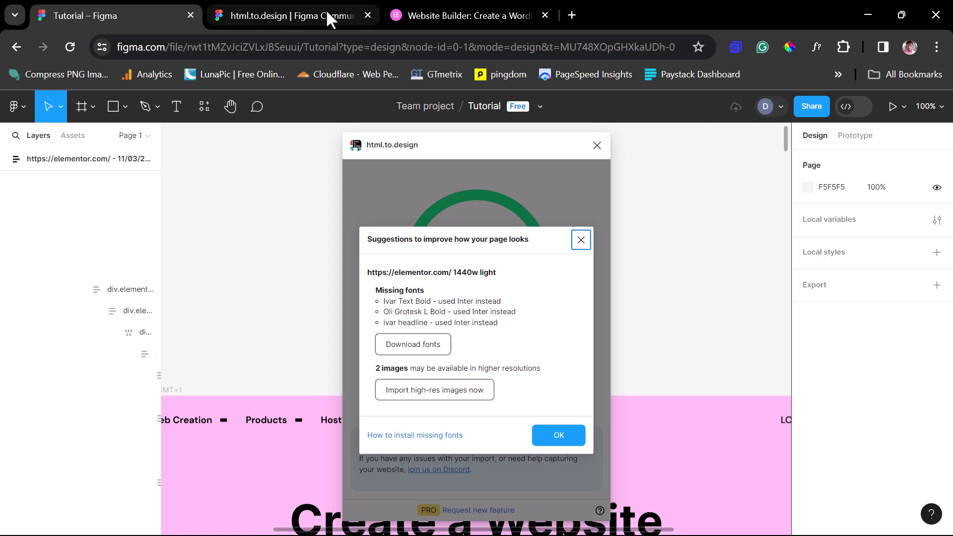
# Step: Scroll the live elementor.com homepage down to the 'Host & Build Your Websites' section
pyautogui.click(455, 11)
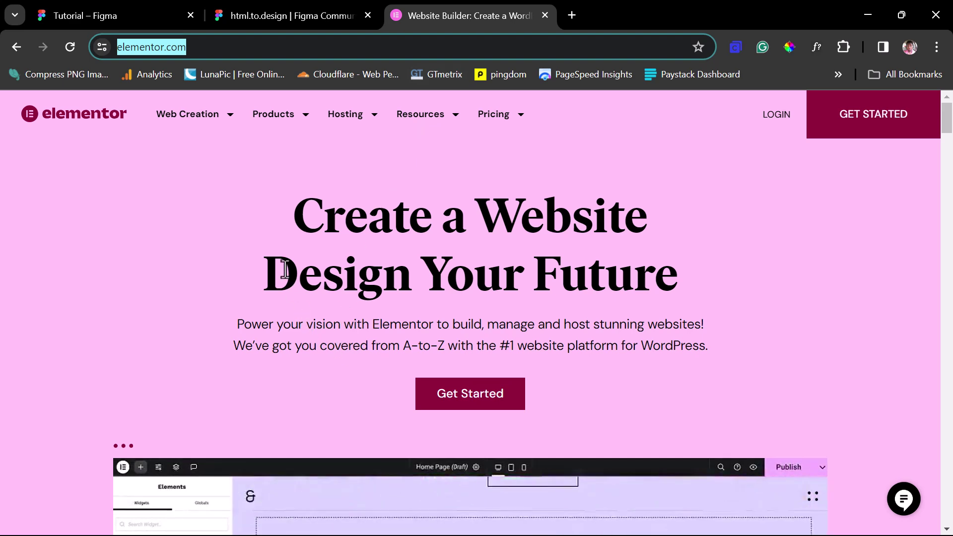
pyautogui.scroll(-5, 667, 324)
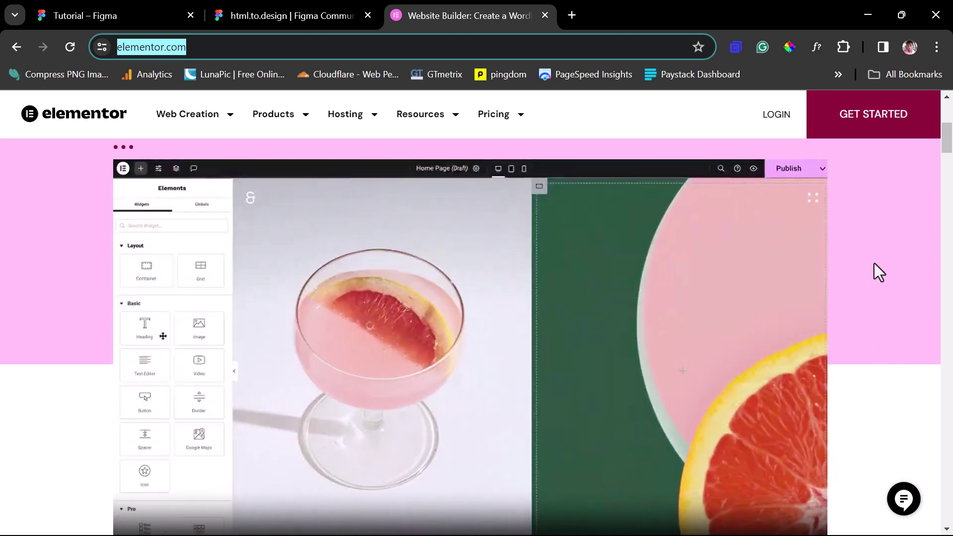
pyautogui.scroll(-6, 881, 282)
pyautogui.scroll(-4, 881, 282)
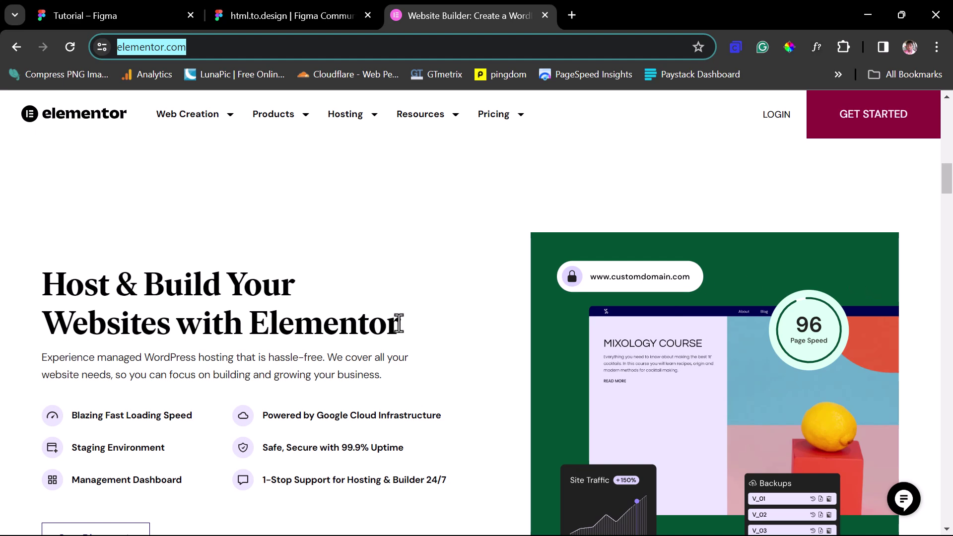
# Step: Download the missing Ivar font and try importing high-res versions of the two images
pyautogui.click(95, 12)
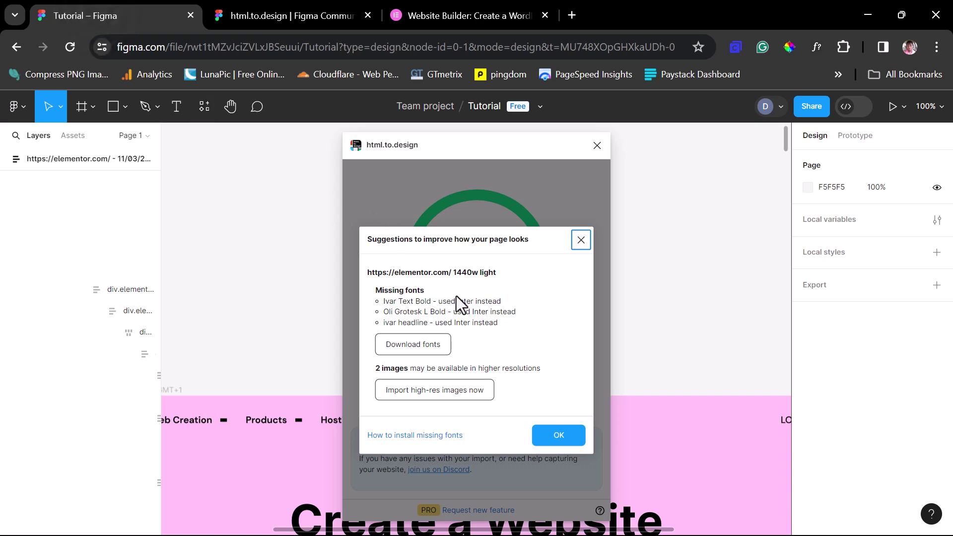
pyautogui.click(419, 343)
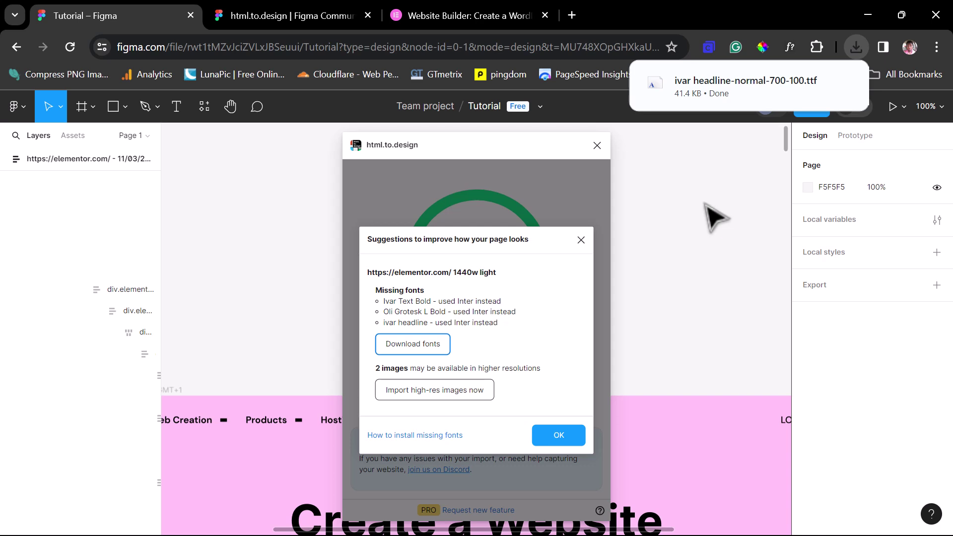
pyautogui.click(424, 394)
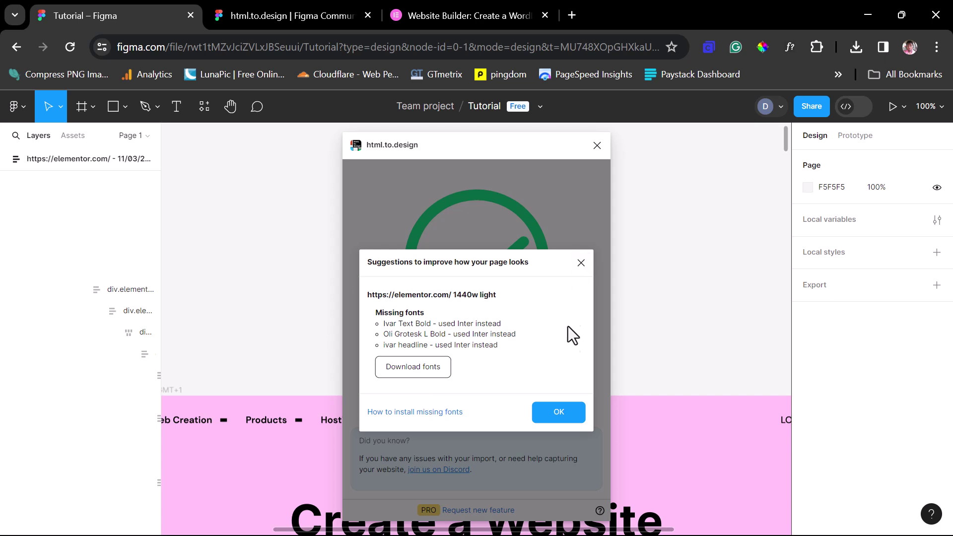
# Step: Dismiss the suggestions and close html.to.design to reveal the imported Elementor page
pyautogui.click(581, 263)
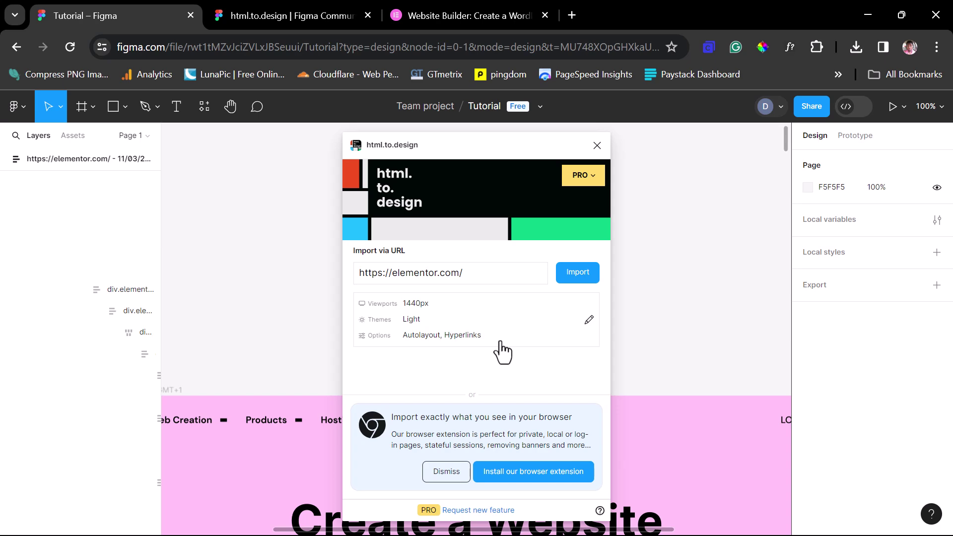
pyautogui.click(596, 147)
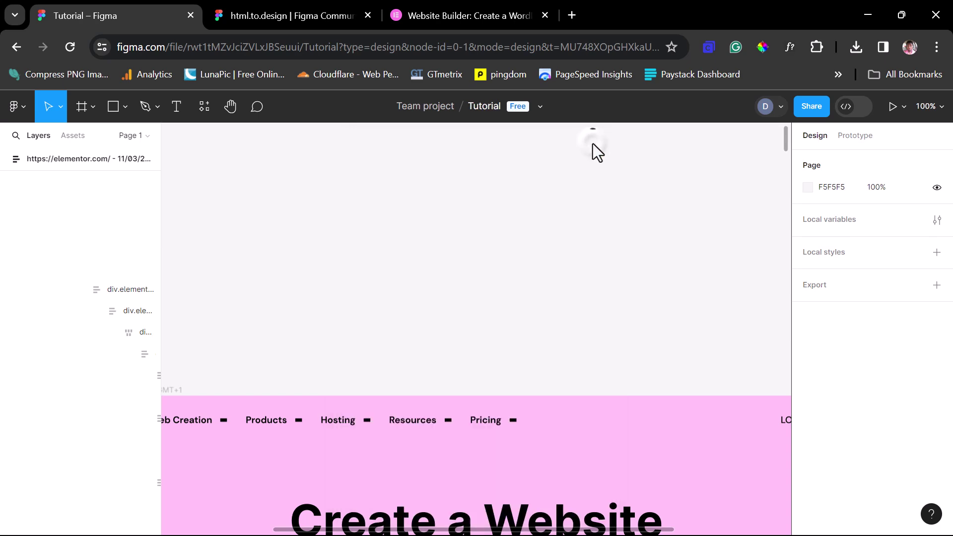
pyautogui.scroll(-10, 477, 245)
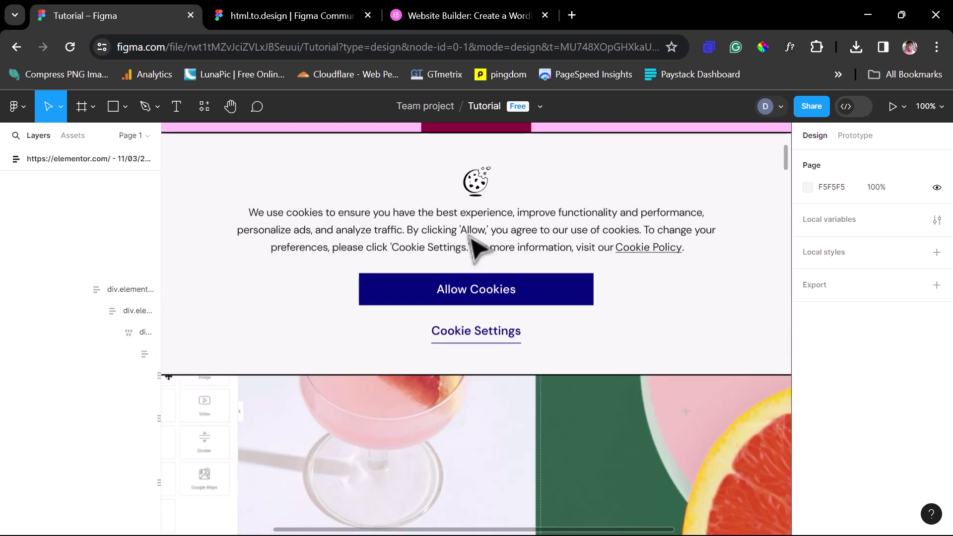
pyautogui.scroll(-5, 476, 247)
pyautogui.scroll(6, 477, 246)
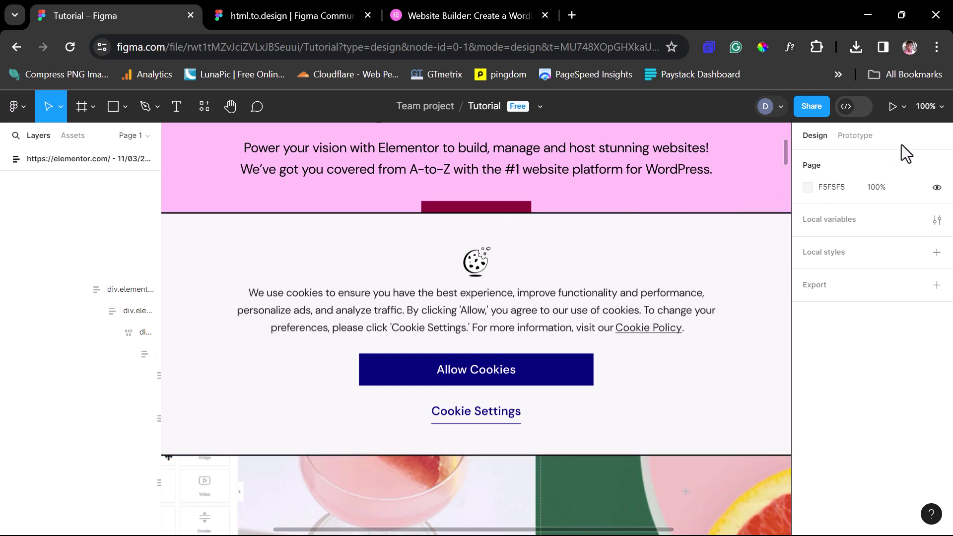
pyautogui.click(937, 108)
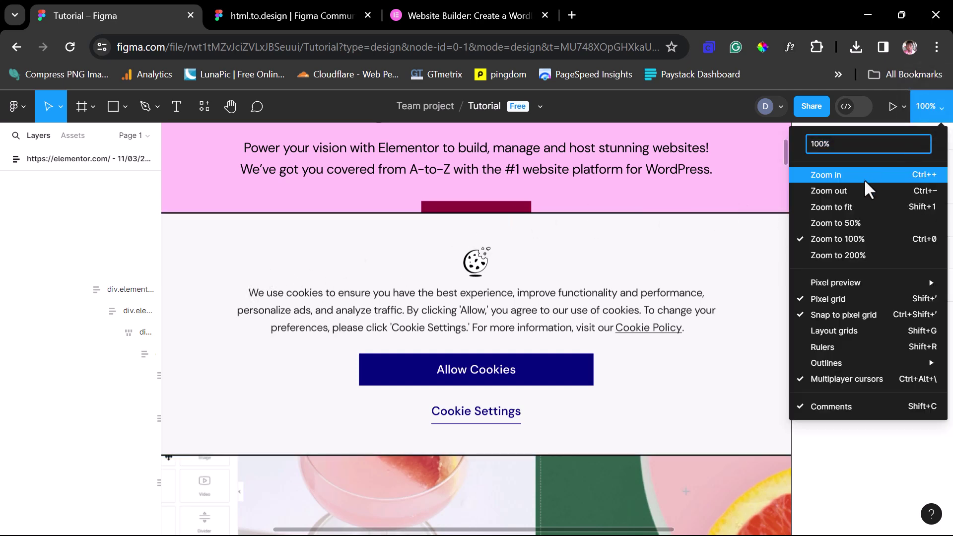
# Step: Zoom to fit the whole page, then zoom to 50% on One Platform, Unlimited Web Creations
pyautogui.click(840, 205)
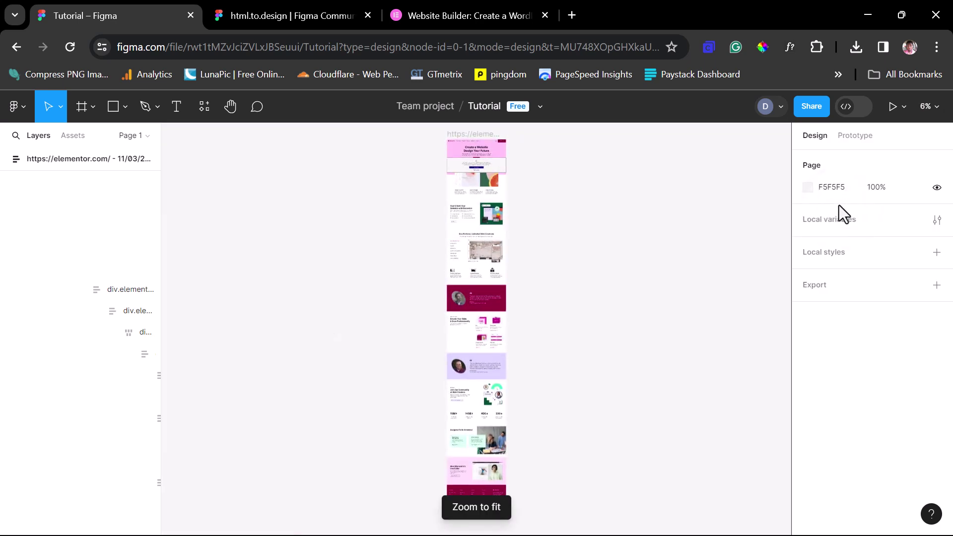
pyautogui.scroll(-3, 645, 283)
pyautogui.scroll(5, 645, 283)
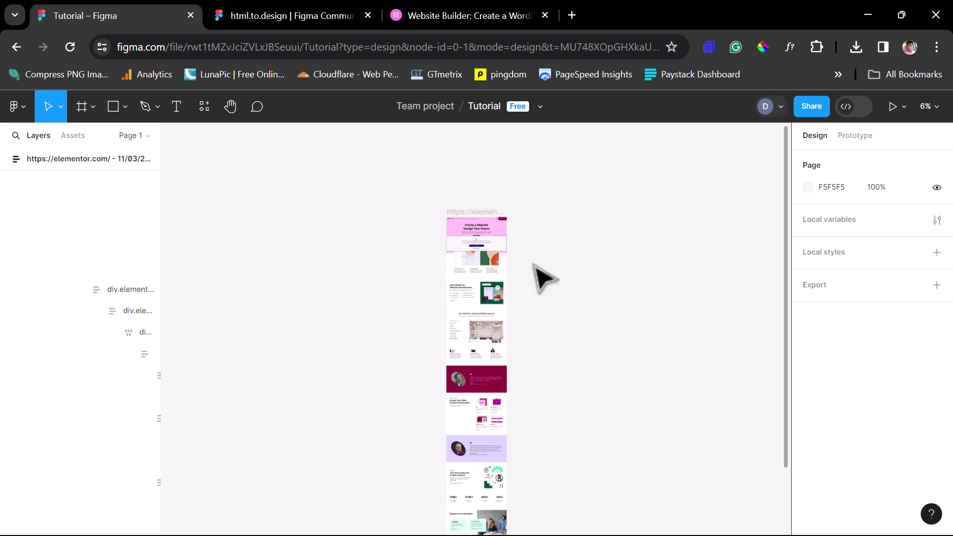
pyautogui.keyDown('ctrl'); pyautogui.scroll(10, 544, 279); pyautogui.keyUp('ctrl')
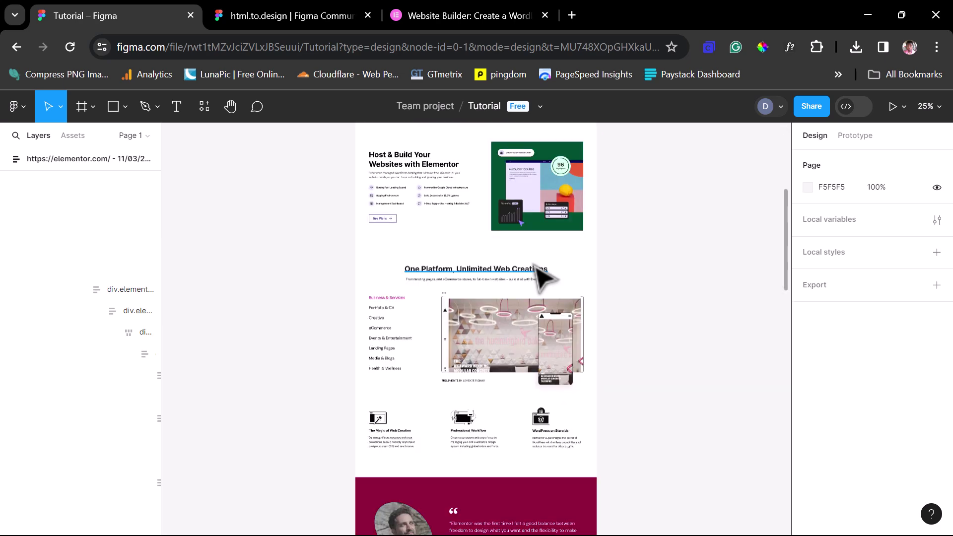
pyautogui.press('+')
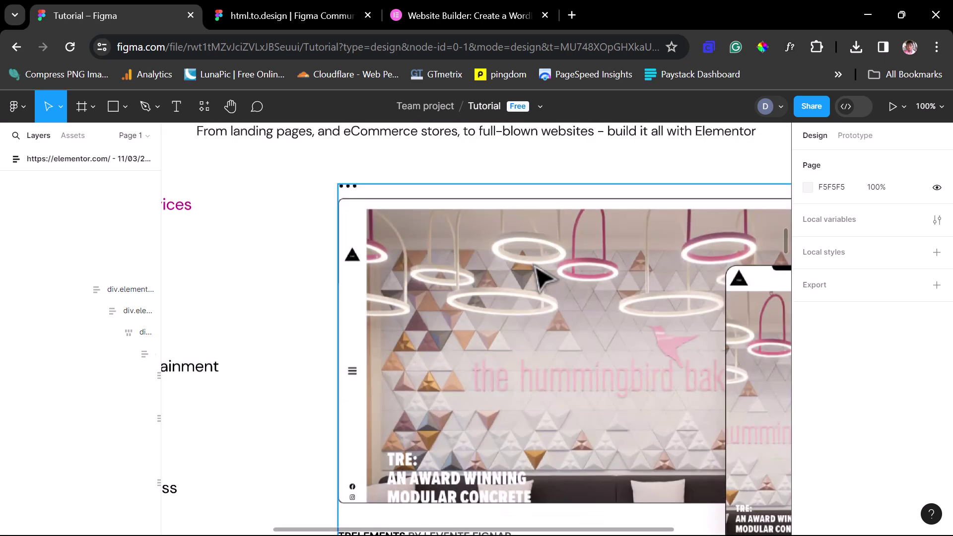
pyautogui.press('-')
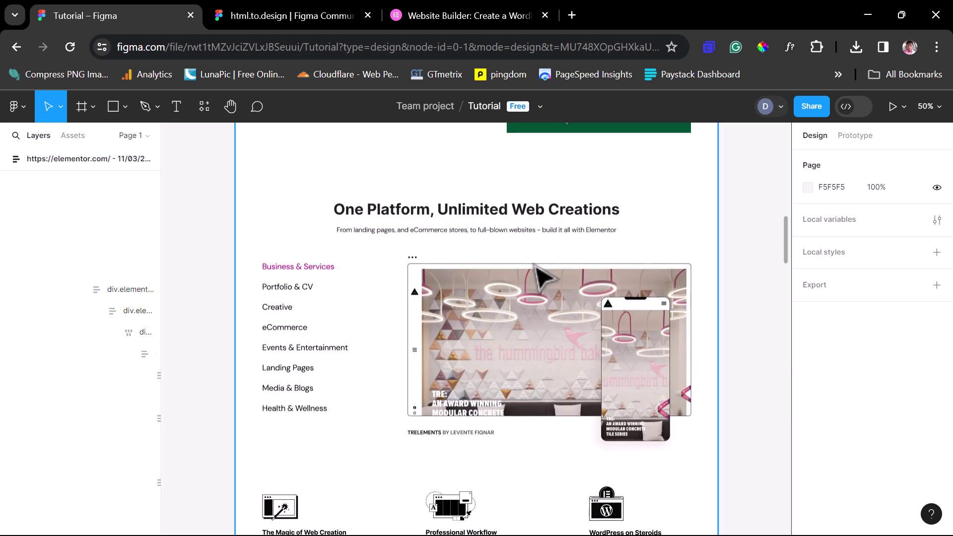
pyautogui.scroll(8, 543, 318)
# Step: Select the cookie banner frame, then scroll the imported homepage down to its footer
pyautogui.click(439, 374)
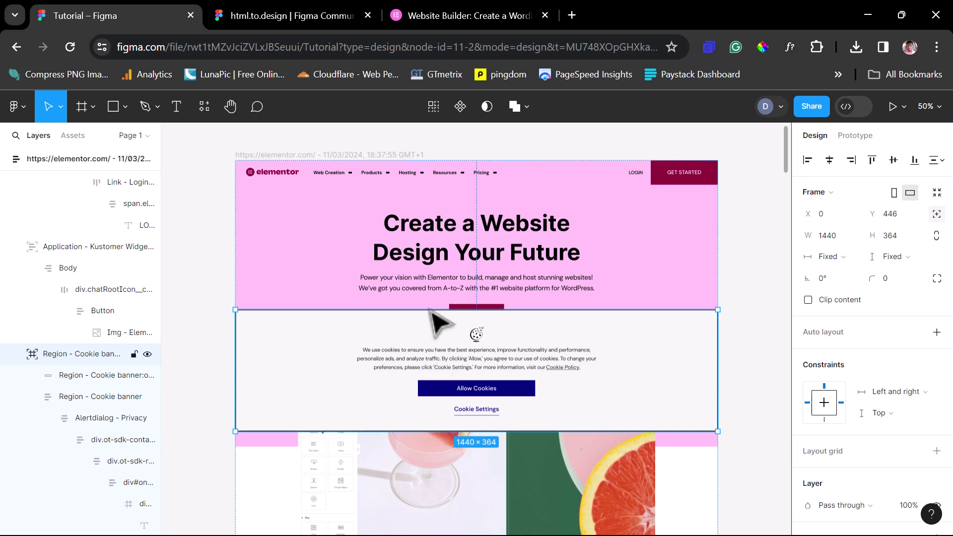
pyautogui.scroll(-6, 584, 256)
pyautogui.scroll(-3, 584, 257)
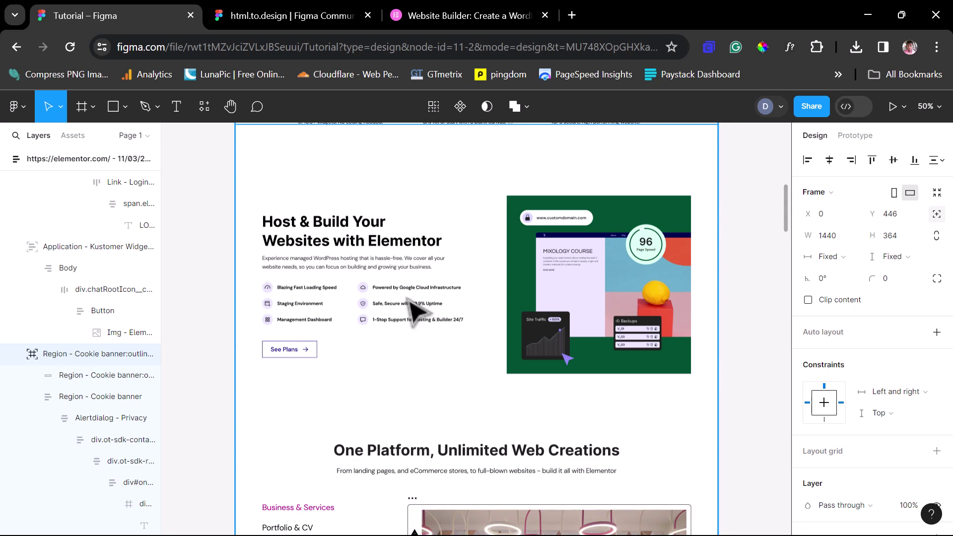
pyautogui.scroll(-18, 417, 313)
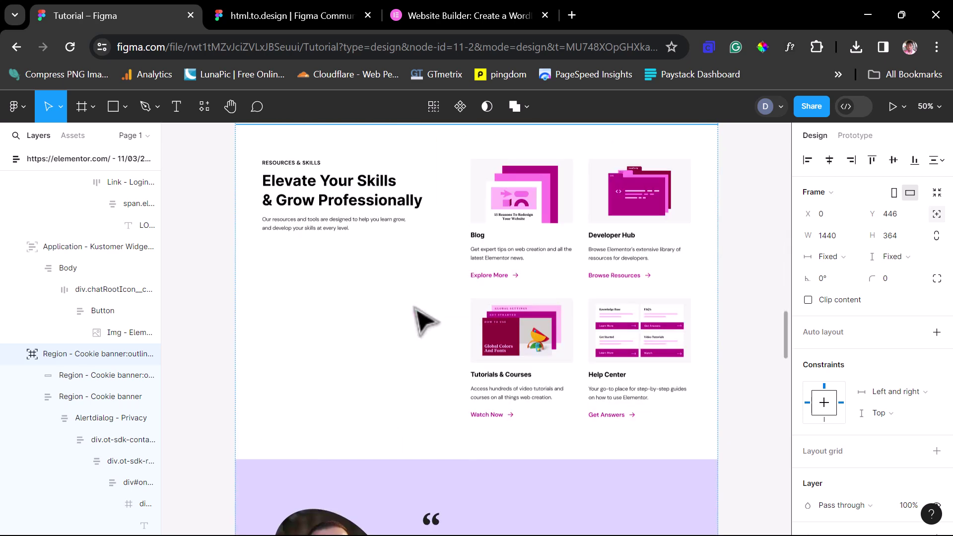
pyautogui.scroll(-16, 417, 312)
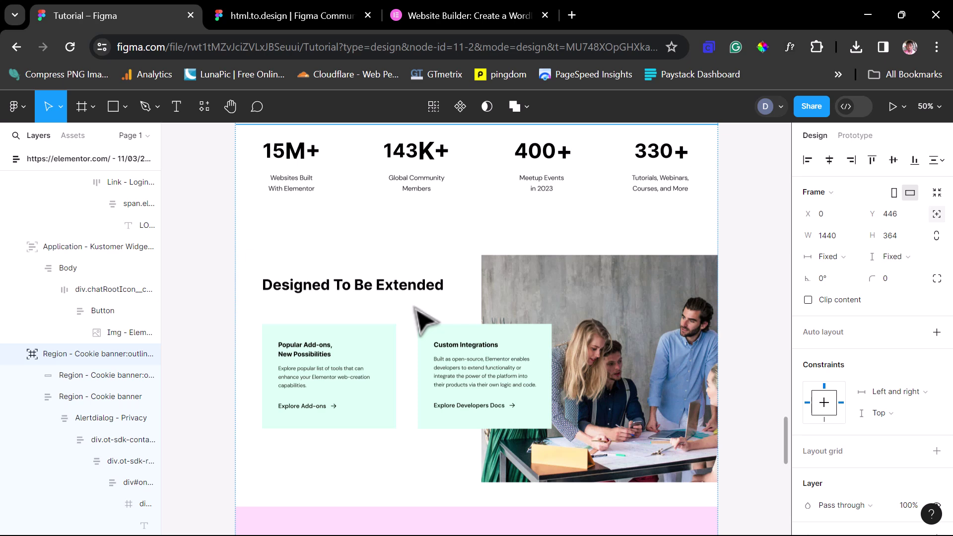
pyautogui.scroll(-8, 421, 322)
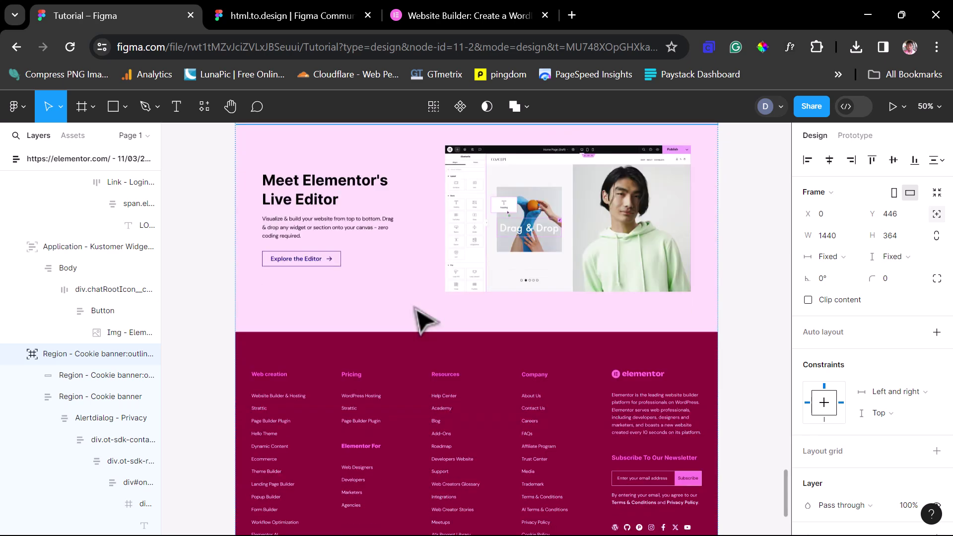
pyautogui.scroll(-5, 421, 322)
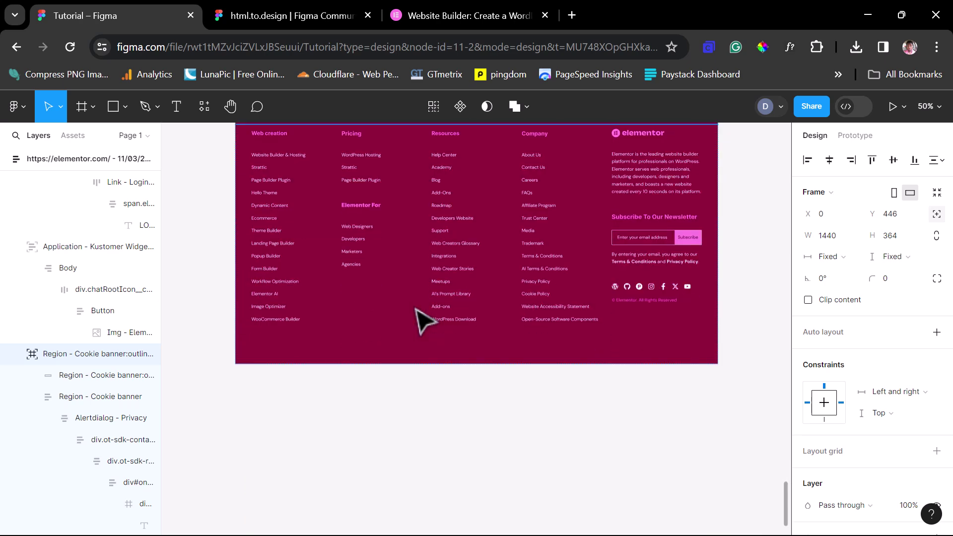
# Step: Scroll back up from the footer toward the hero at the top of the page
pyautogui.scroll(12, 422, 322)
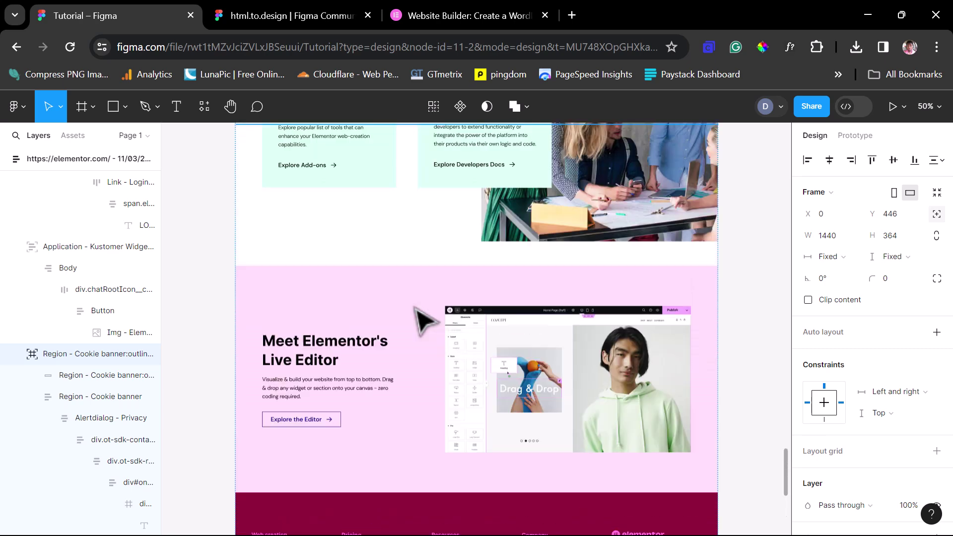
pyautogui.scroll(12, 421, 322)
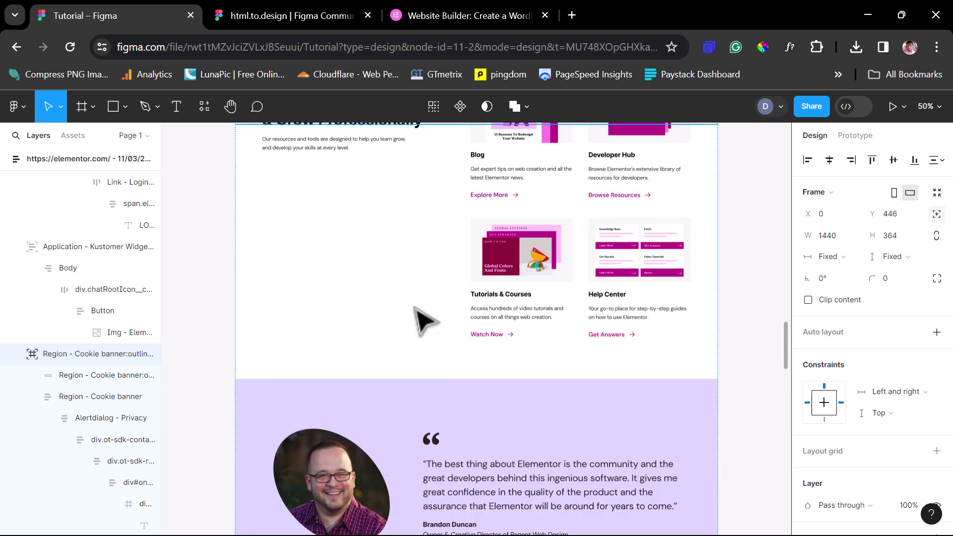
pyautogui.scroll(10, 425, 322)
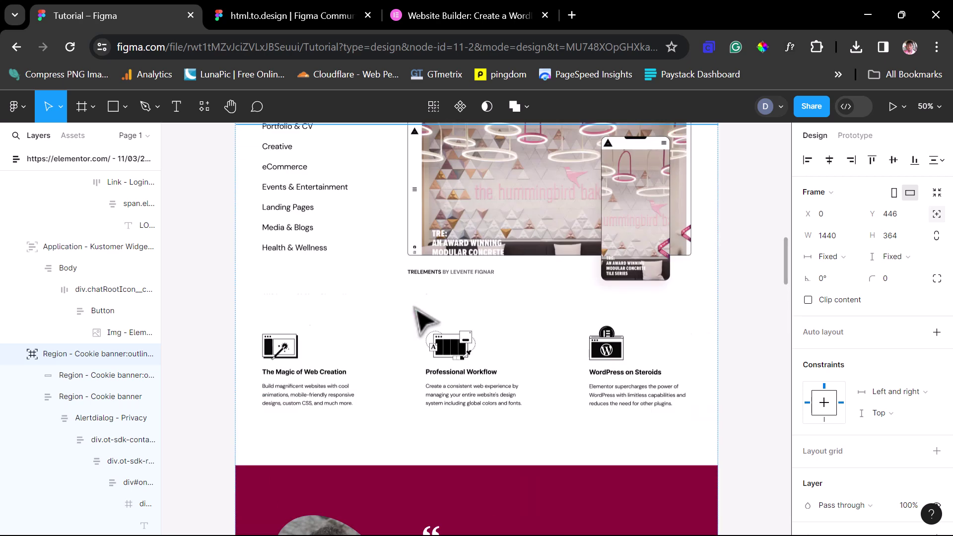
pyautogui.scroll(6, 417, 318)
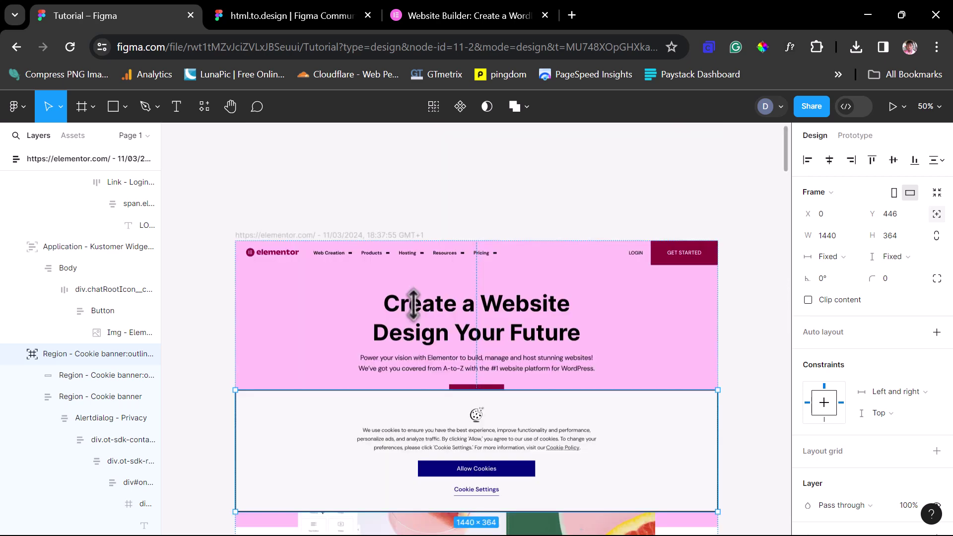